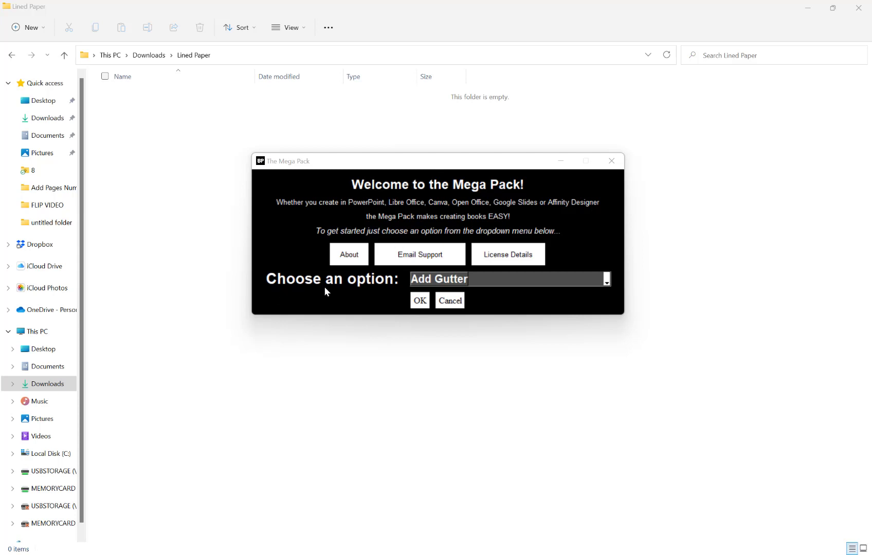
# Choose the Lined Paper option, open its page setup and move the setup window clear of the main one.
pyautogui.click(452, 278)
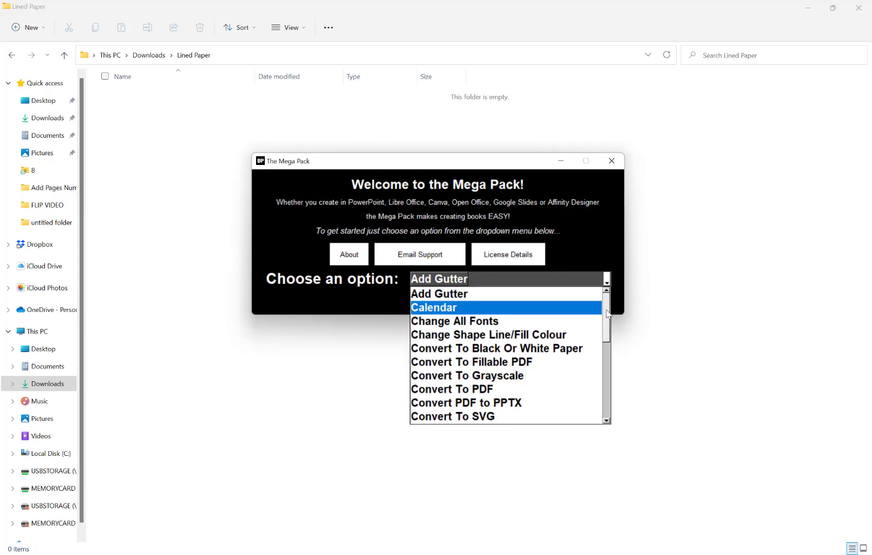
pyautogui.moveTo(605, 315); pyautogui.dragTo(603, 387)
pyautogui.click(539, 379)
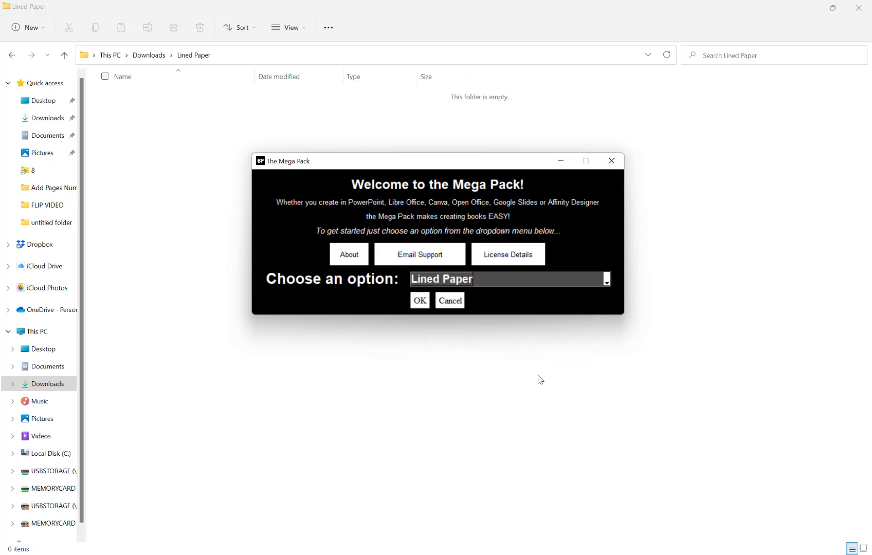
pyautogui.click(420, 301)
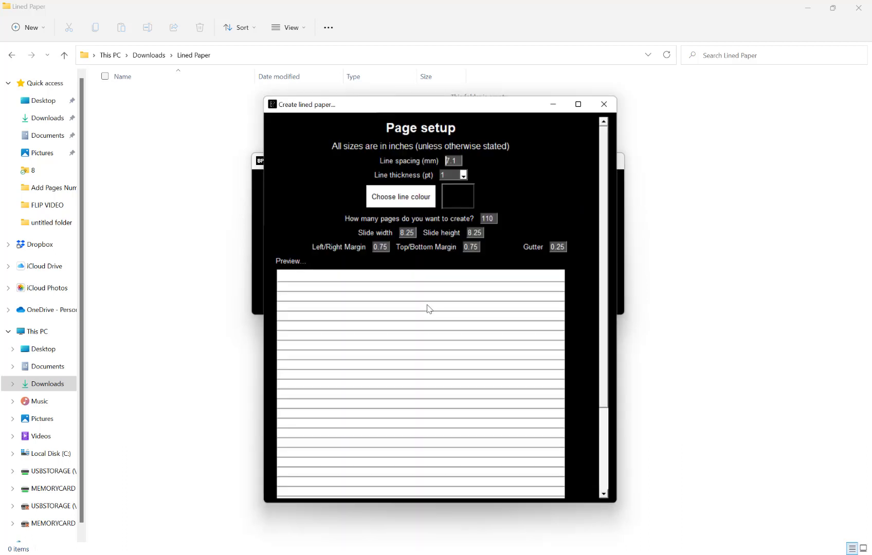
pyautogui.moveTo(426, 110); pyautogui.dragTo(512, 107)
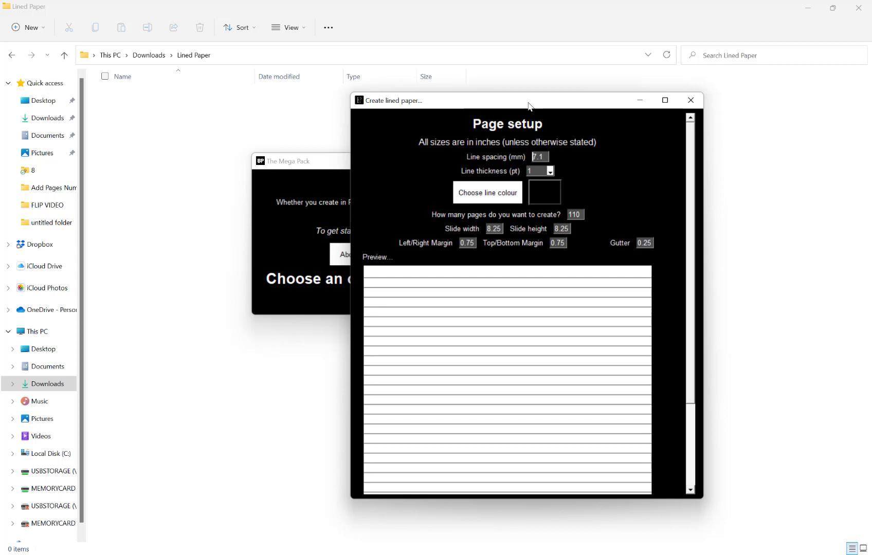
pyautogui.moveTo(528, 101); pyautogui.dragTo(534, 103)
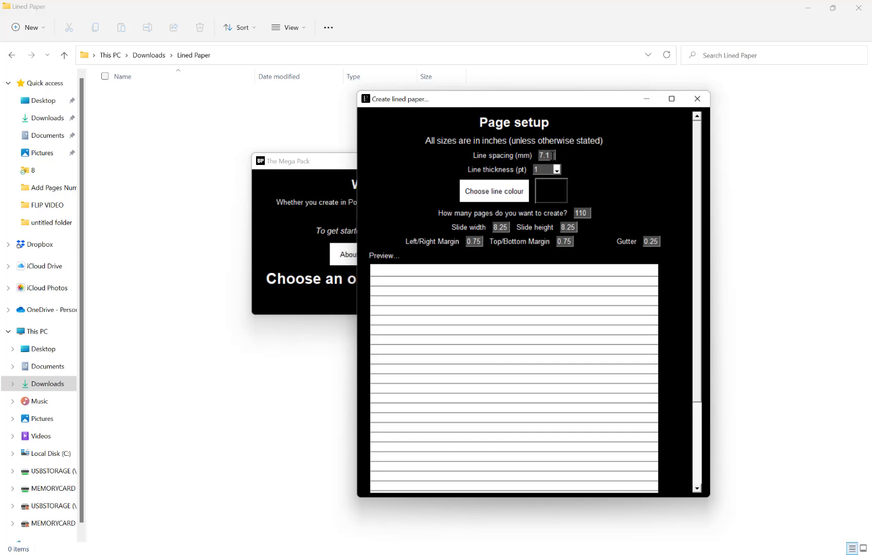
# Set the line spacing to 7.1 mm and keep the line thickness at 1 pt.
pyautogui.moveTo(551, 156); pyautogui.dragTo(521, 155)
pyautogui.press('BackSpace')
pyautogui.write('7.1')
pyautogui.click(556, 171)
pyautogui.click(556, 170)
pyautogui.scroll(-3, 512, 303)
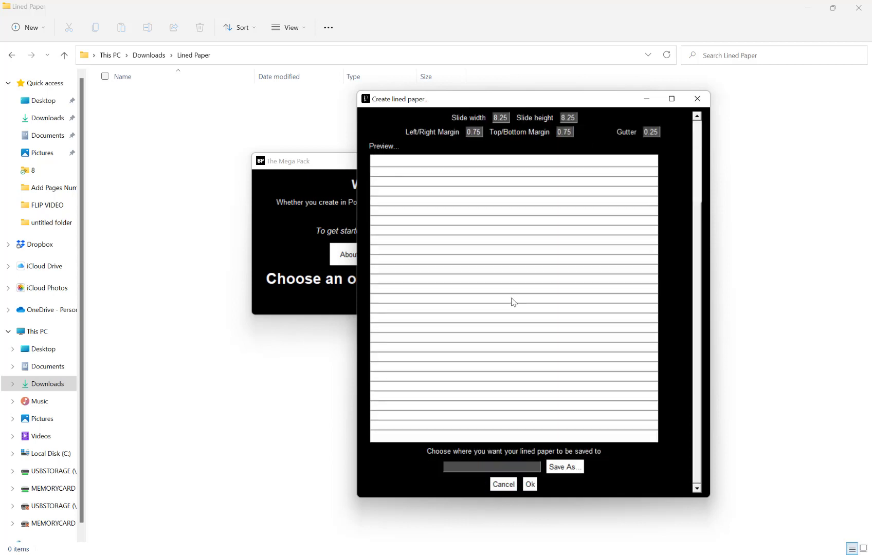
pyautogui.scroll(3, 513, 264)
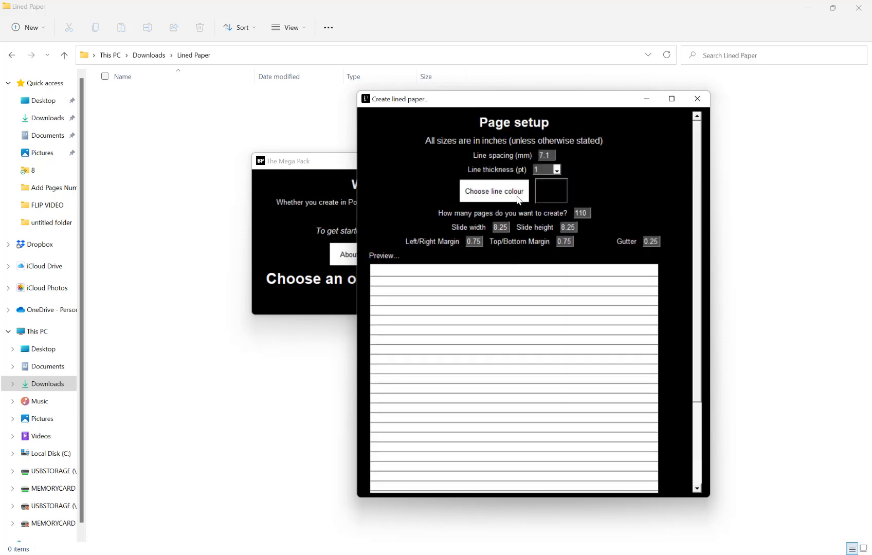
# Set the line colour to black from the basic colours.
pyautogui.click(502, 190)
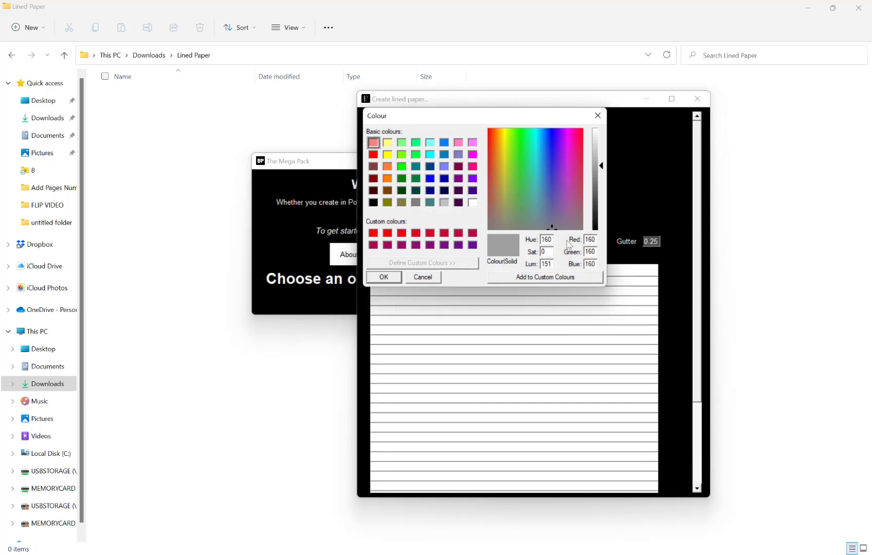
pyautogui.moveTo(566, 160); pyautogui.dragTo(525, 198)
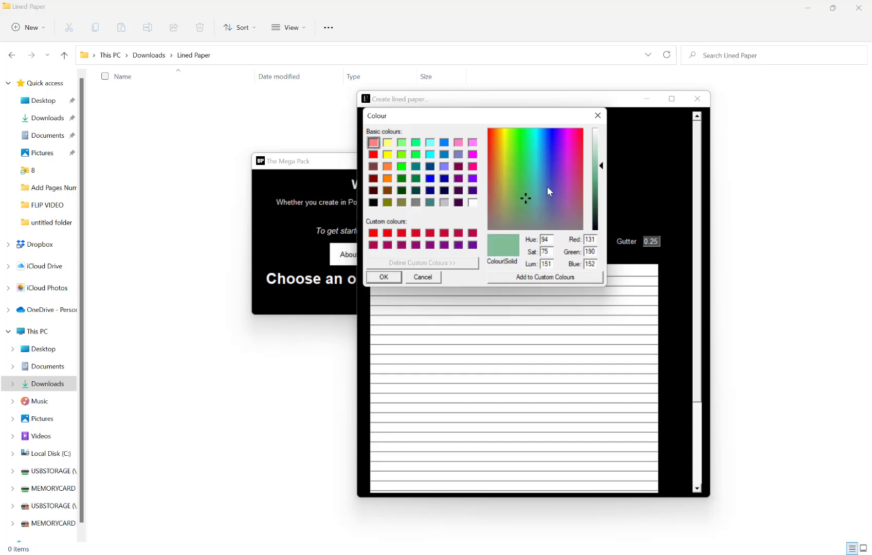
pyautogui.moveTo(600, 167)
pyautogui.mouseDown()
pyautogui.moveTo(602, 226)
pyautogui.moveTo(602, 128)
pyautogui.moveTo(603, 161)
pyautogui.mouseUp()
pyautogui.click(373, 202)
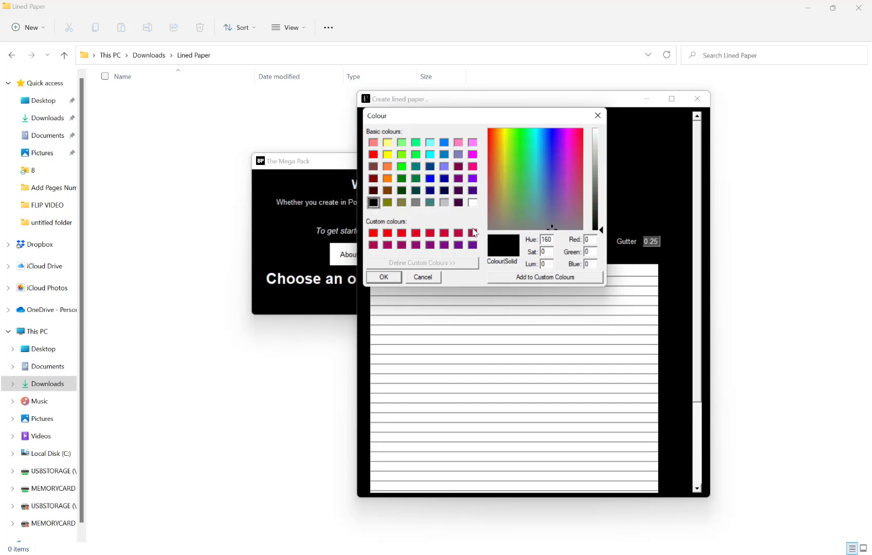
pyautogui.click(391, 278)
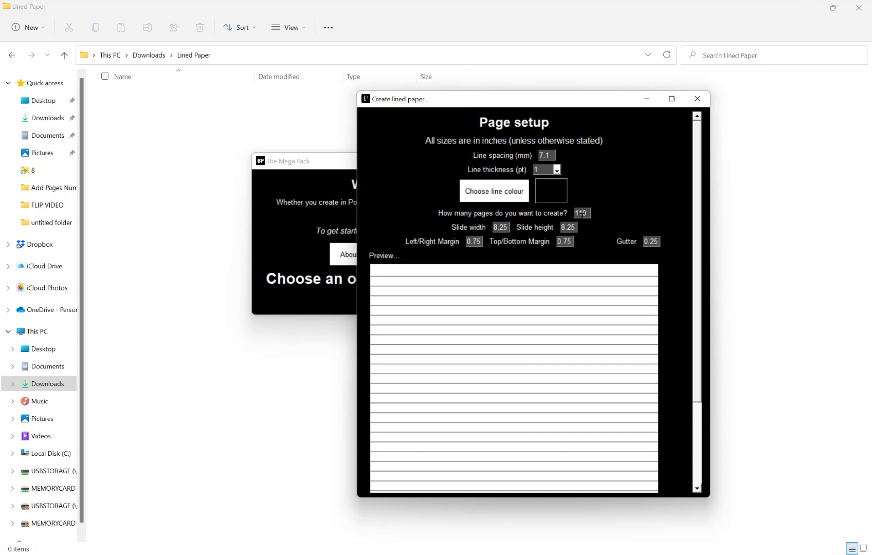
# Keep 110 pages and set the slide width to 8.5, the slide height to 11 and the gutter to 0 inches.
pyautogui.moveTo(589, 212); pyautogui.dragTo(566, 214)
pyautogui.doubleClick(507, 227)
pyautogui.write('8.5')
pyautogui.doubleClick(569, 227)
pyautogui.write('11')
pyautogui.doubleClick(657, 241)
pyautogui.write('0')
# Set the output to a PowerPoint file named LINED PAPER in the Lined Paper folder under Downloads.
pyautogui.scroll(-3, 662, 239)
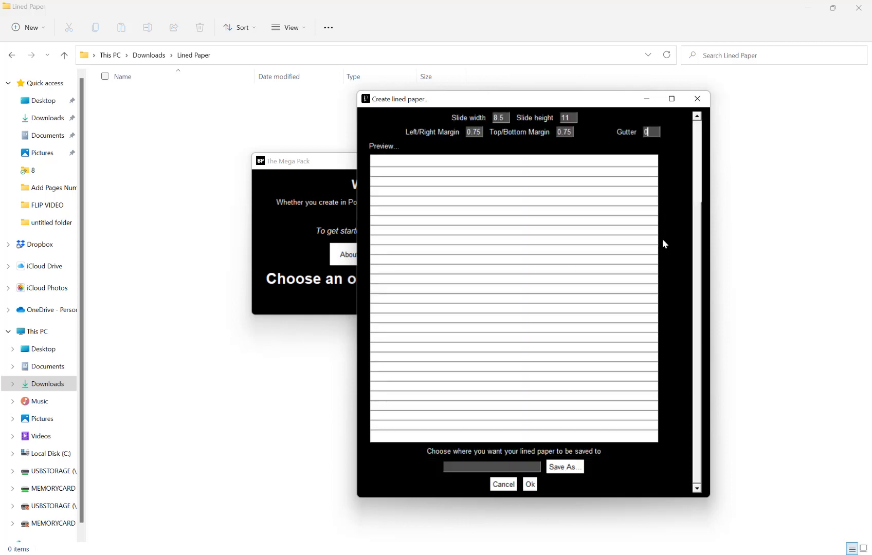
pyautogui.click(565, 467)
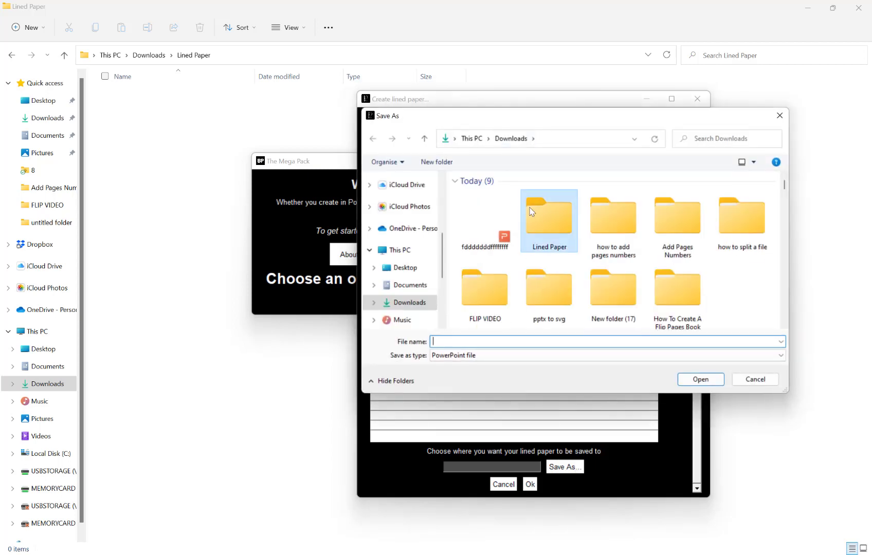
pyautogui.doubleClick(531, 212)
pyautogui.click(488, 355)
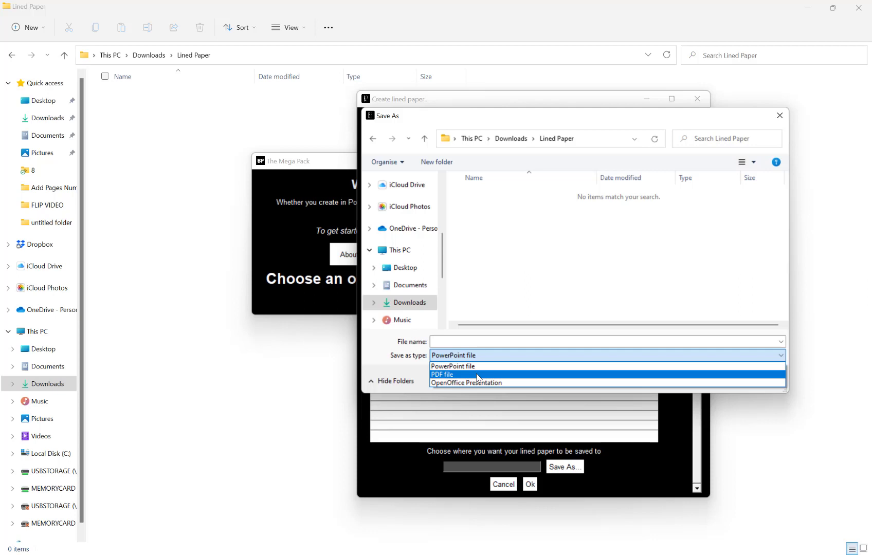
pyautogui.click(478, 366)
pyautogui.click(469, 339)
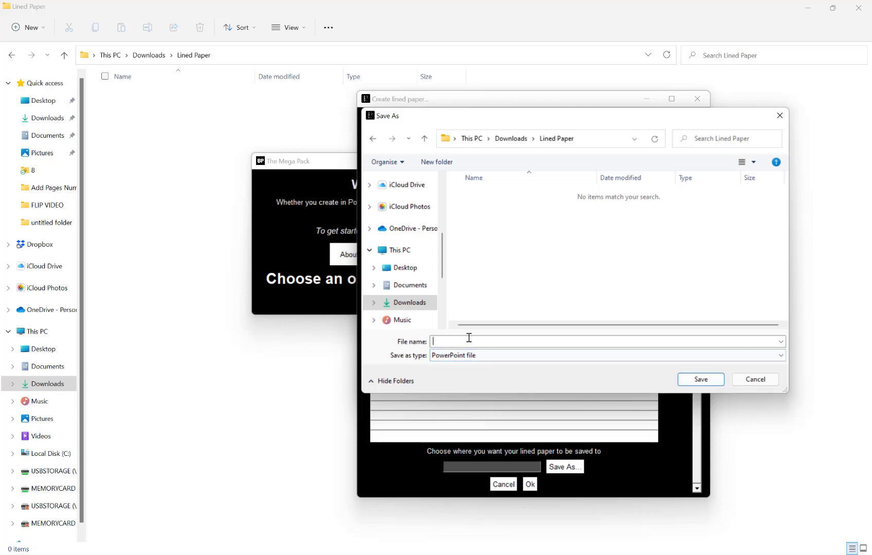
pyautogui.write('Li')
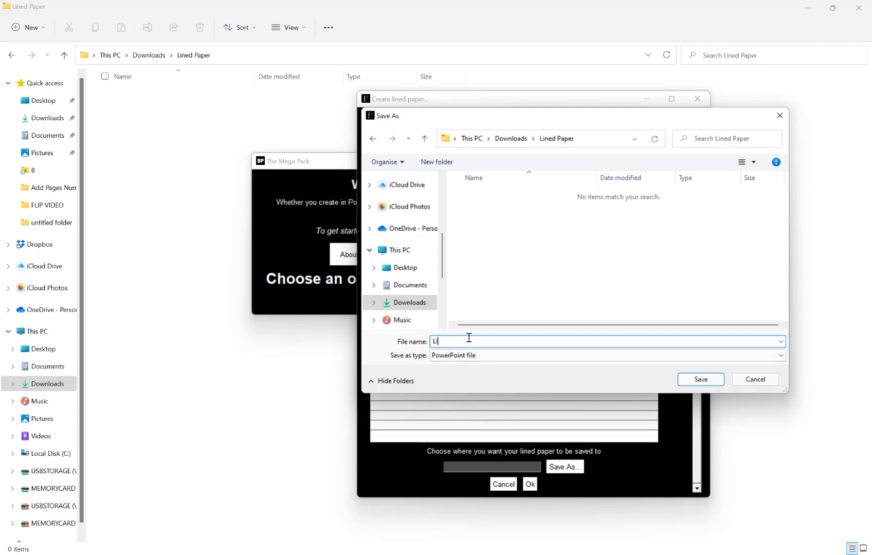
pyautogui.write('NED PAPER')
pyautogui.click(695, 379)
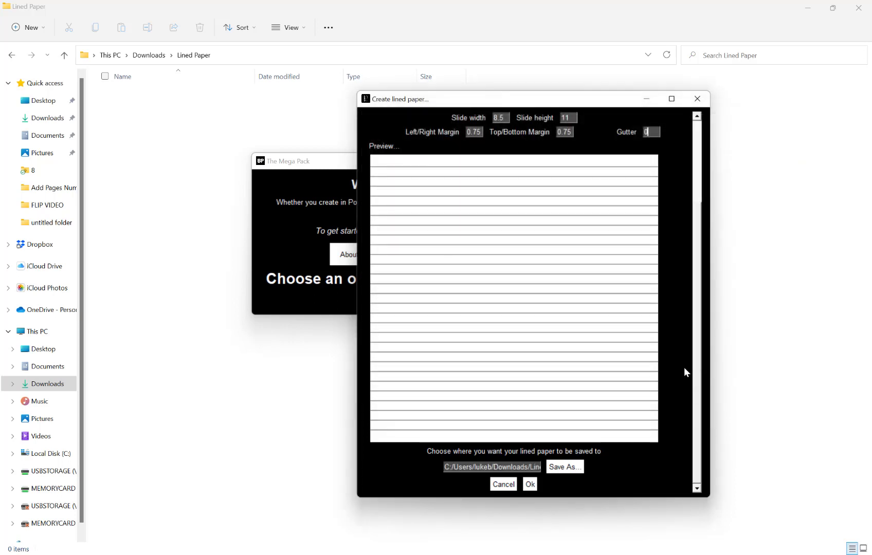
# Review the page setup and generate the lined paper file.
pyautogui.scroll(3, 601, 351)
pyautogui.scroll(-3, 600, 351)
pyautogui.click(530, 484)
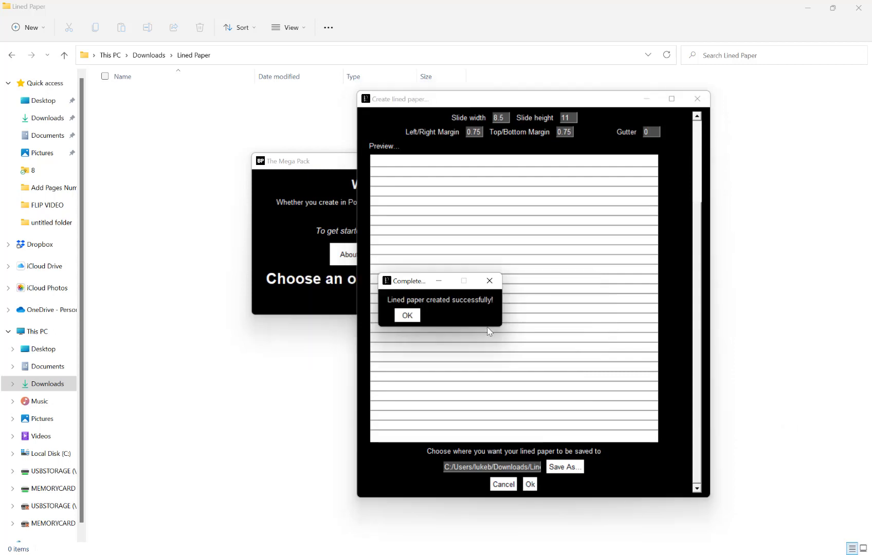
pyautogui.click(409, 315)
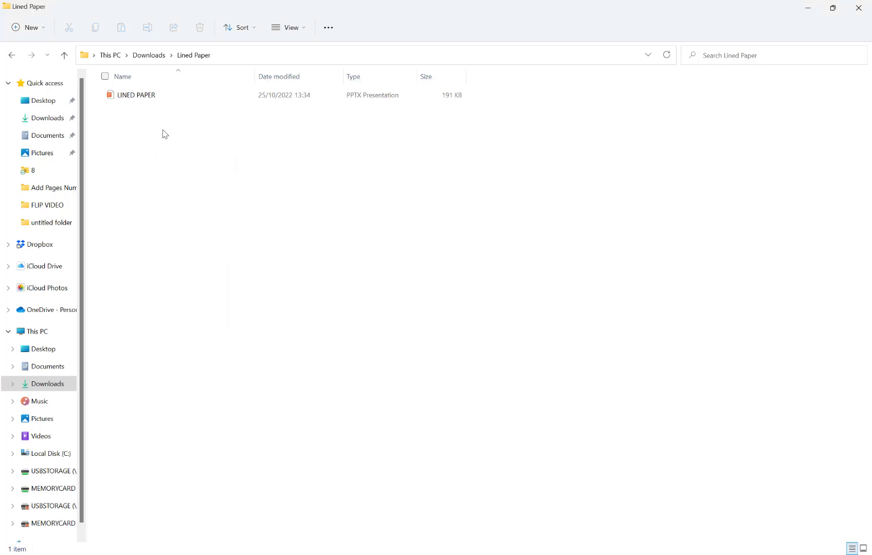
# Open the generated LINED PAPER presentation from the Lined Paper folder in PowerPoint.
pyautogui.click(143, 96)
pyautogui.rightClick(143, 96)
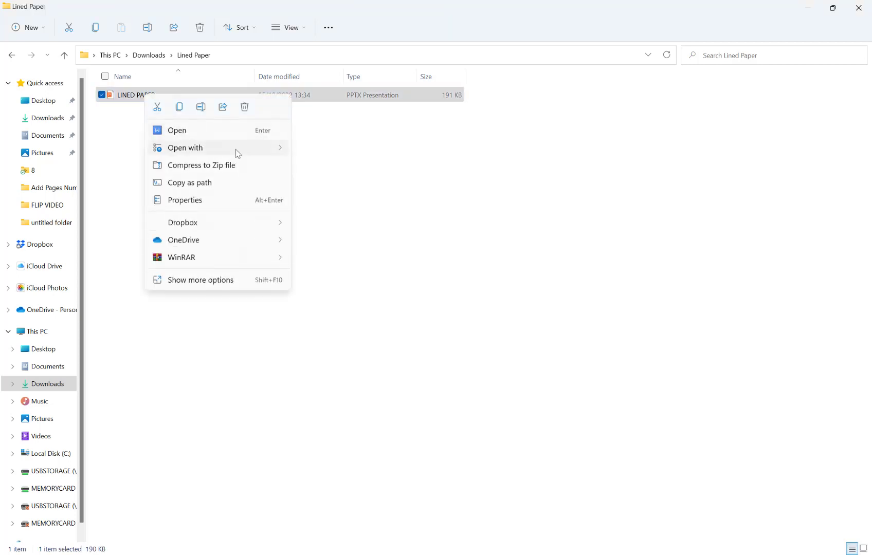
pyautogui.moveTo(248, 151)
pyautogui.click(331, 184)
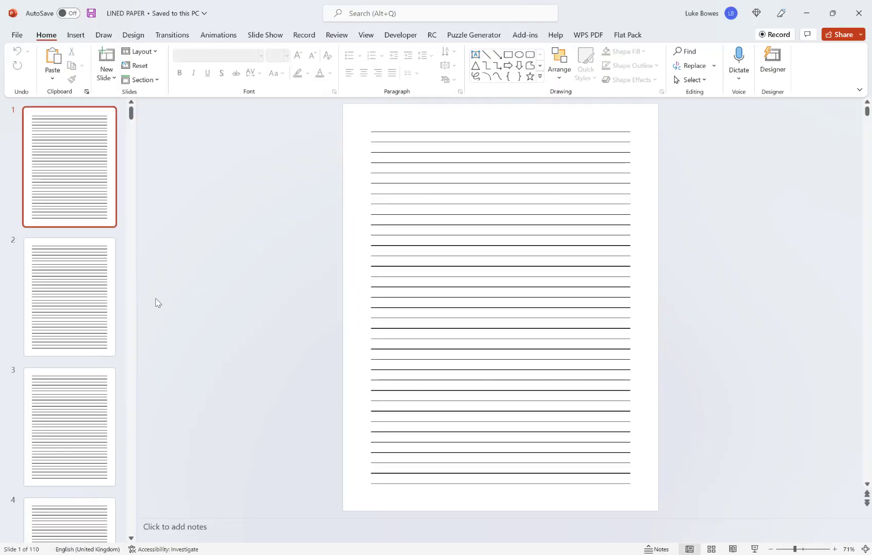
# Look through slides 2 to 6 of the presentation to check the lined pages.
pyautogui.click(72, 311)
pyautogui.scroll(-1, 77, 321)
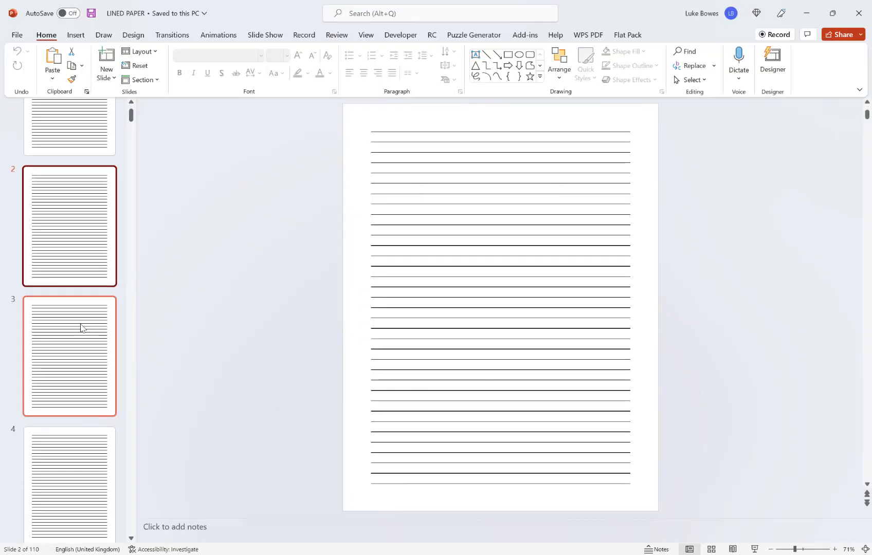
pyautogui.click(80, 327)
pyautogui.scroll(-3, 82, 329)
pyautogui.click(85, 329)
pyautogui.scroll(-3, 84, 325)
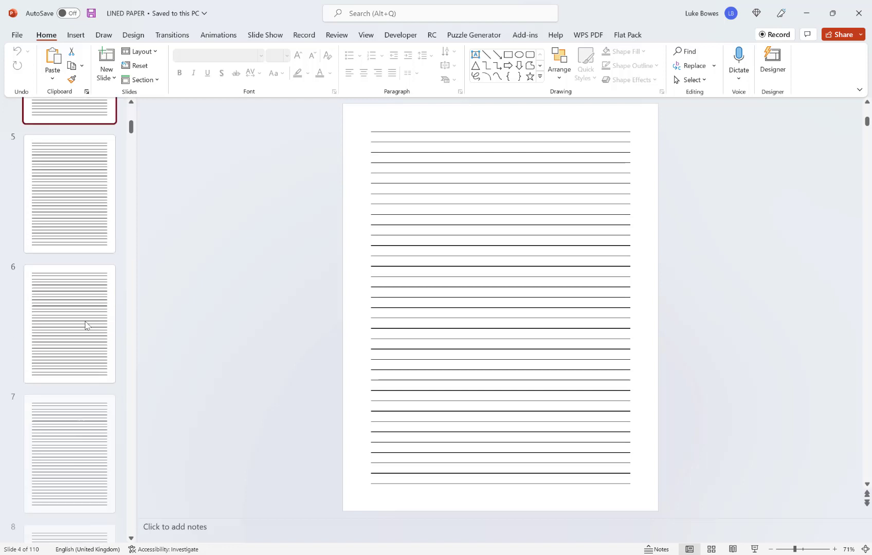
pyautogui.click(84, 146)
pyautogui.click(97, 263)
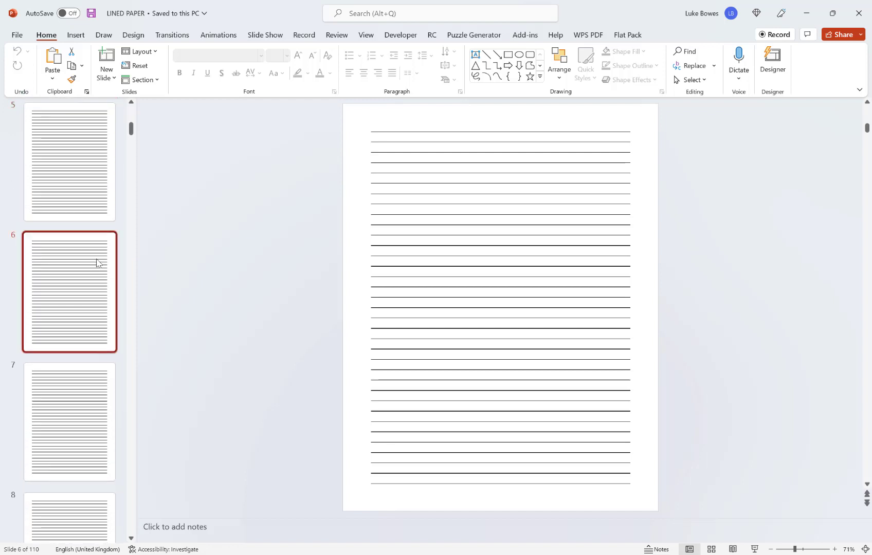
# Select individual ruled lines on slide 6 to check that they are separate editable shapes, and clear the selection.
pyautogui.click(469, 266)
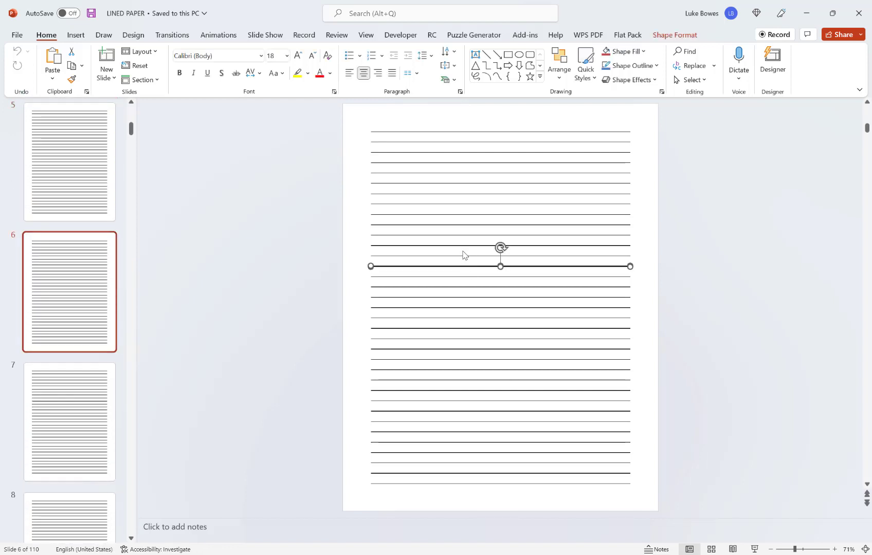
pyautogui.click(458, 256)
pyautogui.click(459, 245)
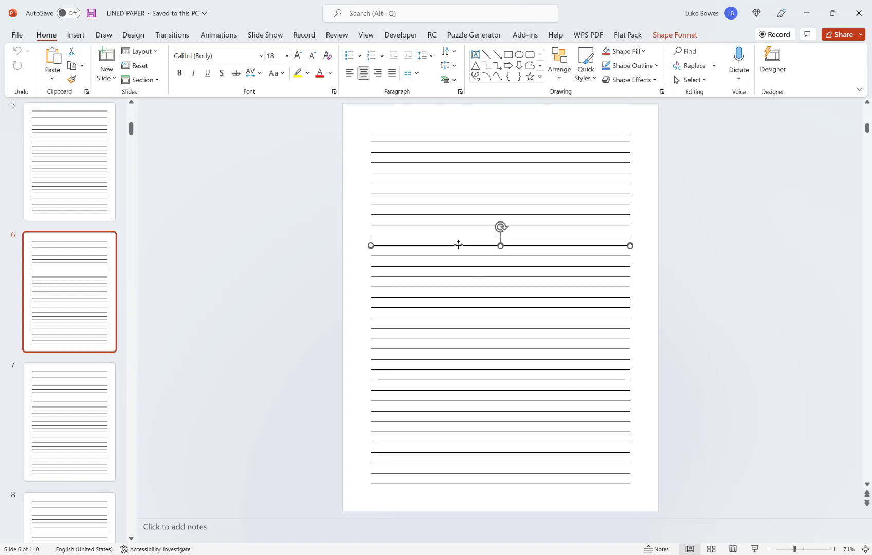
pyautogui.click(263, 197)
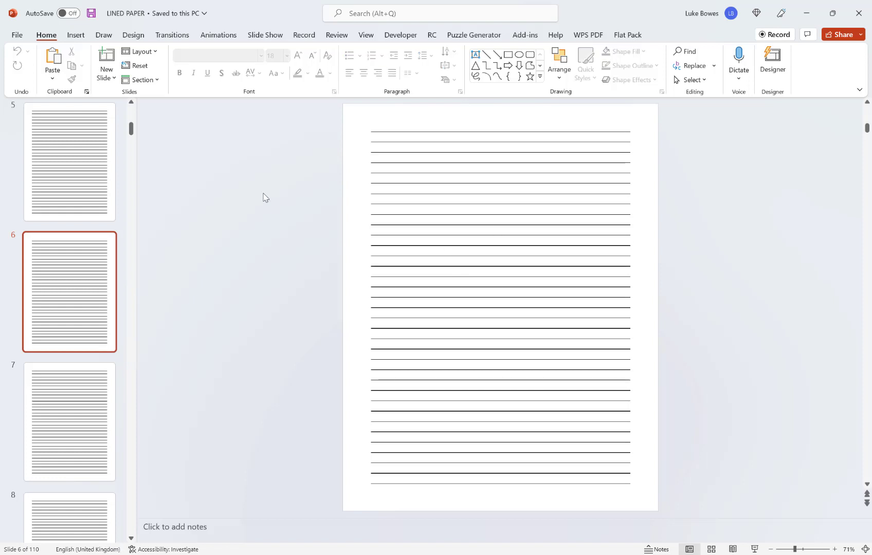